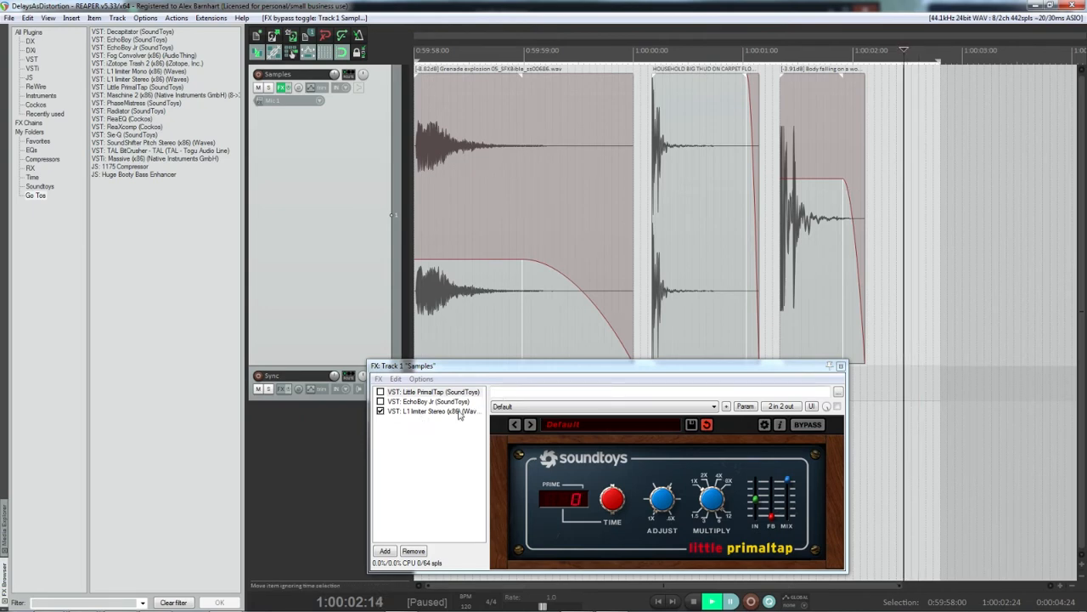
# Step: Play the three samples with both delay plug-ins bypassed to hear the dry sound
pyautogui.click(916, 148)
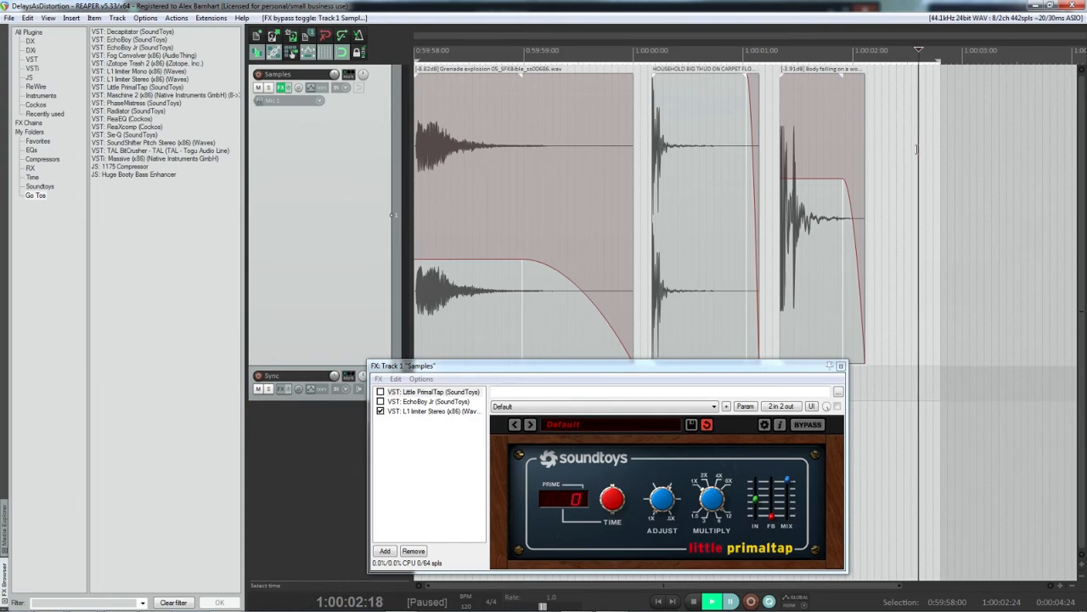
pyautogui.press('space')
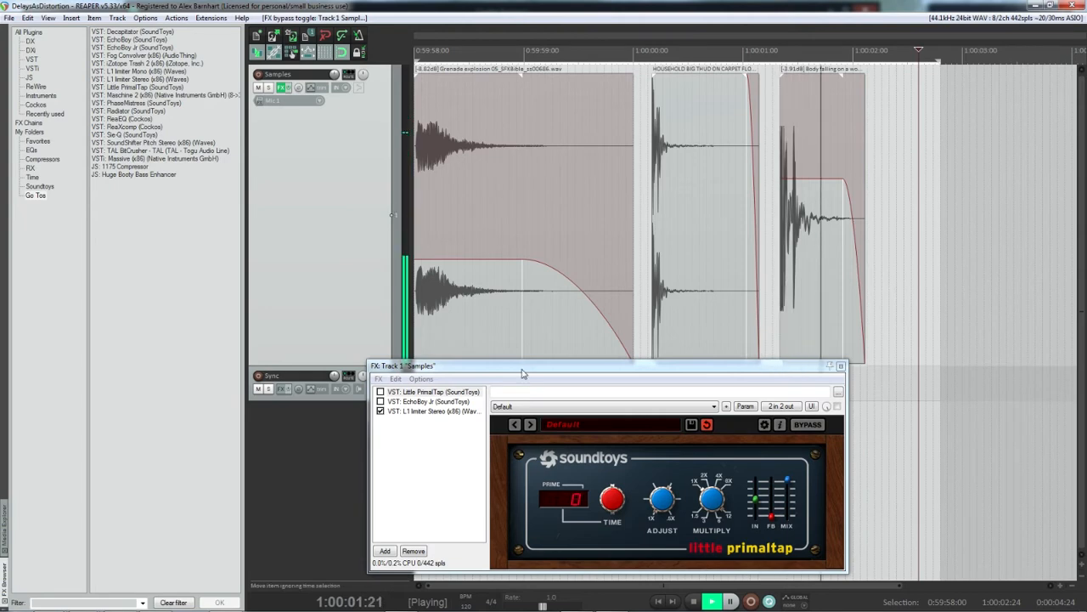
pyautogui.press('space')
# Step: Enable Little PrimalTap on the Samples track and play the samples through it
pyautogui.click(380, 393)
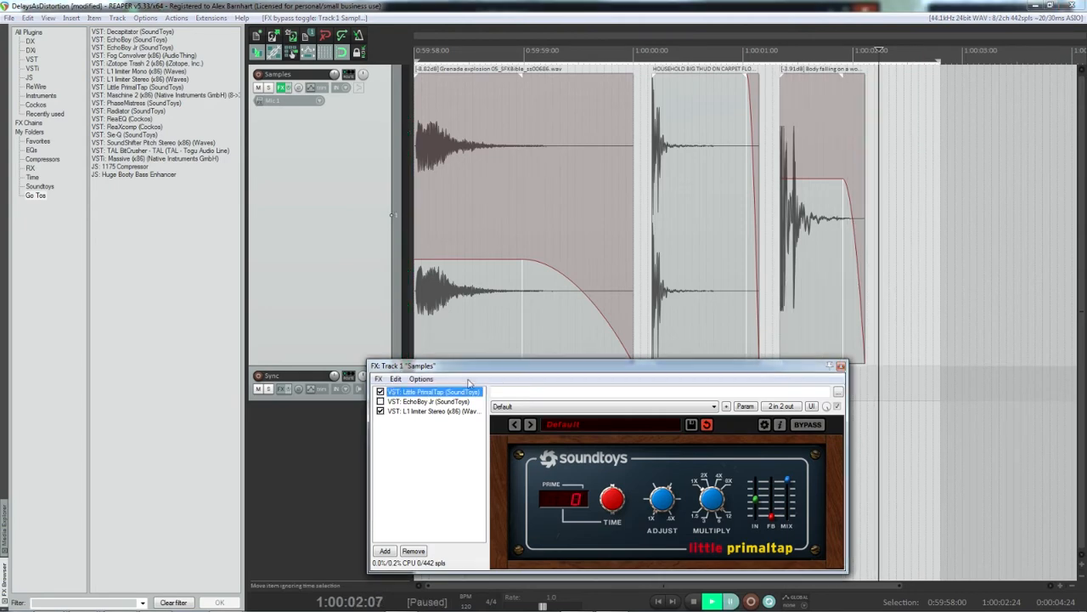
pyautogui.click(911, 168)
pyautogui.press('space')
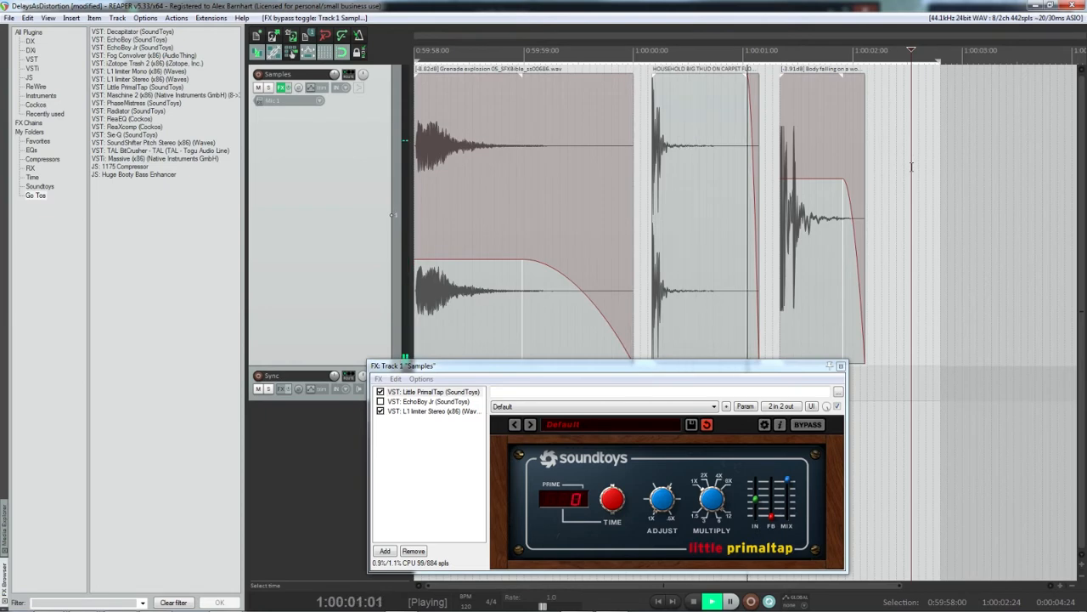
pyautogui.press('space')
# Step: Enable EchoBoy Jr on the Samples track and play the samples through it
pyautogui.click(391, 402)
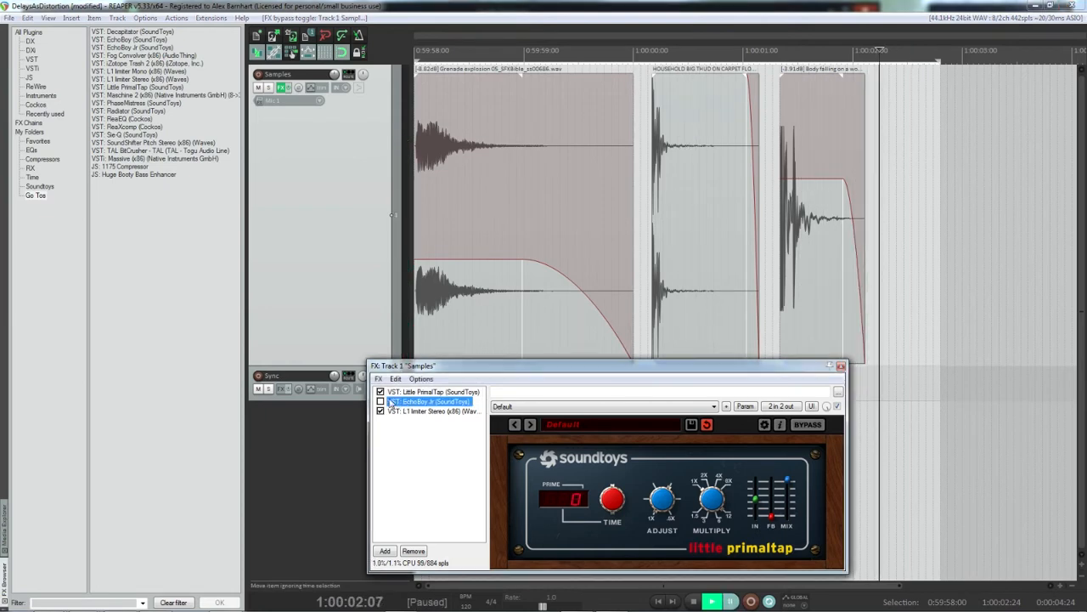
pyautogui.click(384, 402)
pyautogui.click(917, 143)
pyautogui.press('space')
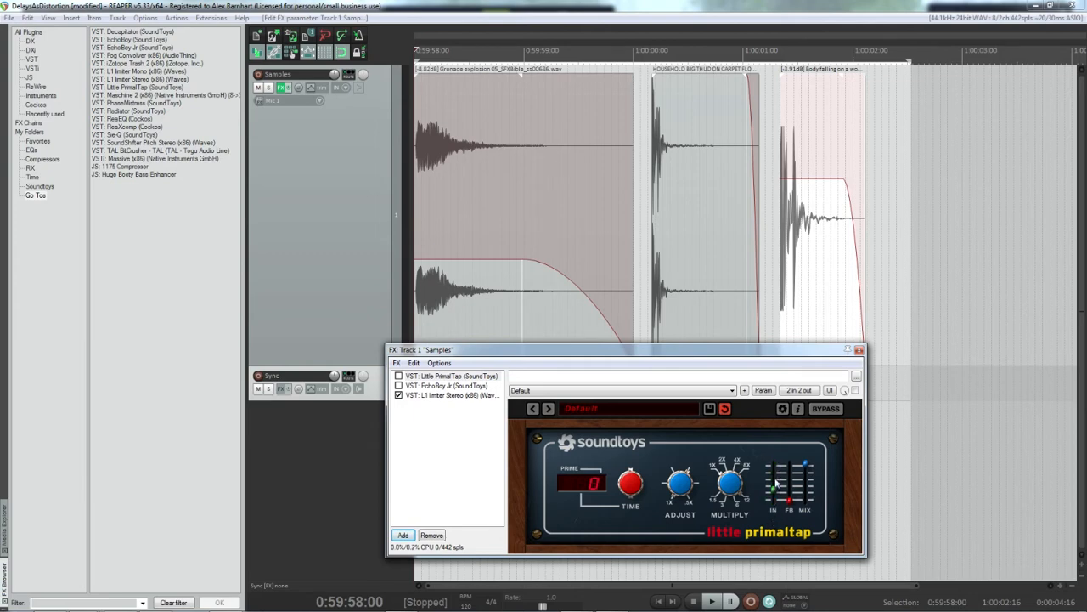
# Step: Sweep Little PrimalTap's input fader up to maximum and back down to its minimum
pyautogui.moveTo(772, 510); pyautogui.dragTo(780, 462)
pyautogui.moveTo(781, 466); pyautogui.dragTo(771, 511)
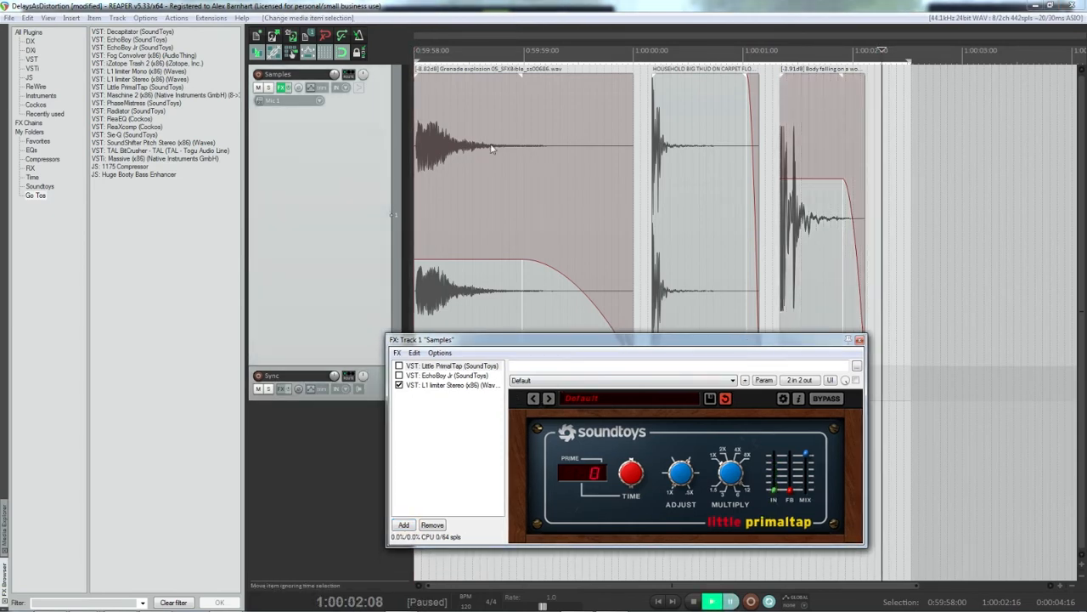
# Step: Loop the first 22 frames of the grenade explosion from 0:59:58:00 and play it with the delays bypassed
pyautogui.moveTo(496, 289); pyautogui.dragTo(425, 119)
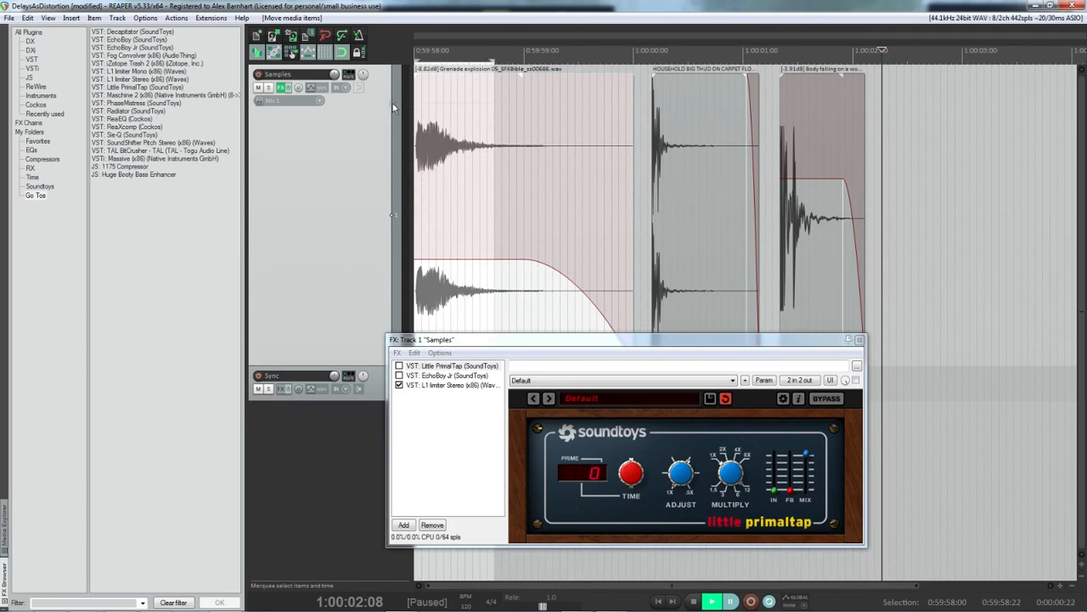
pyautogui.press('space')
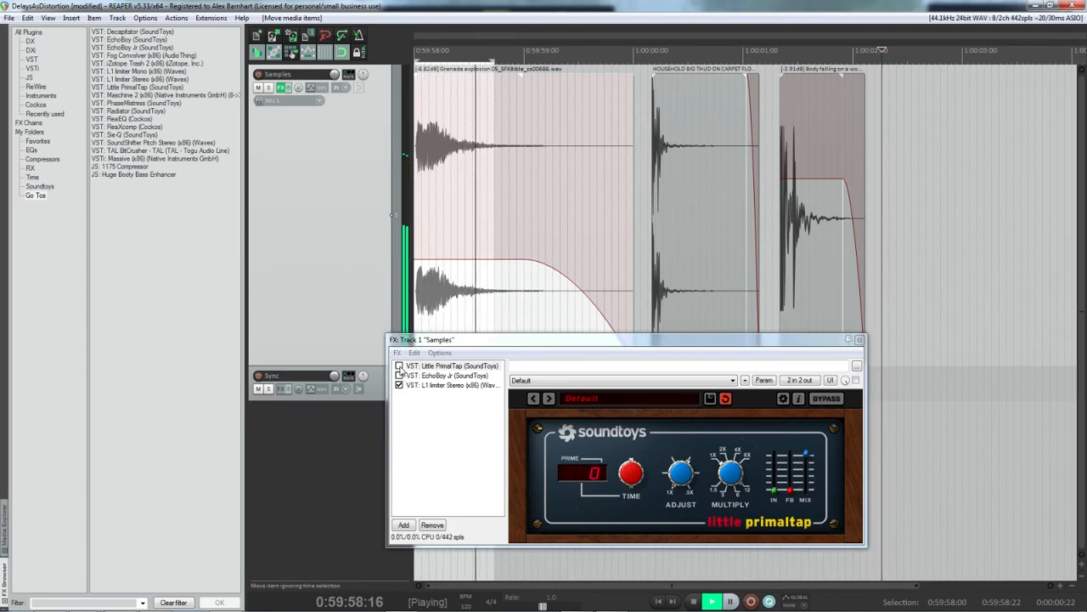
pyautogui.hotkey('ctrl', 'space')
# Step: Switch Little PrimalTap on and off during looped playback to compare the wet and dry explosion
pyautogui.click(400, 366)
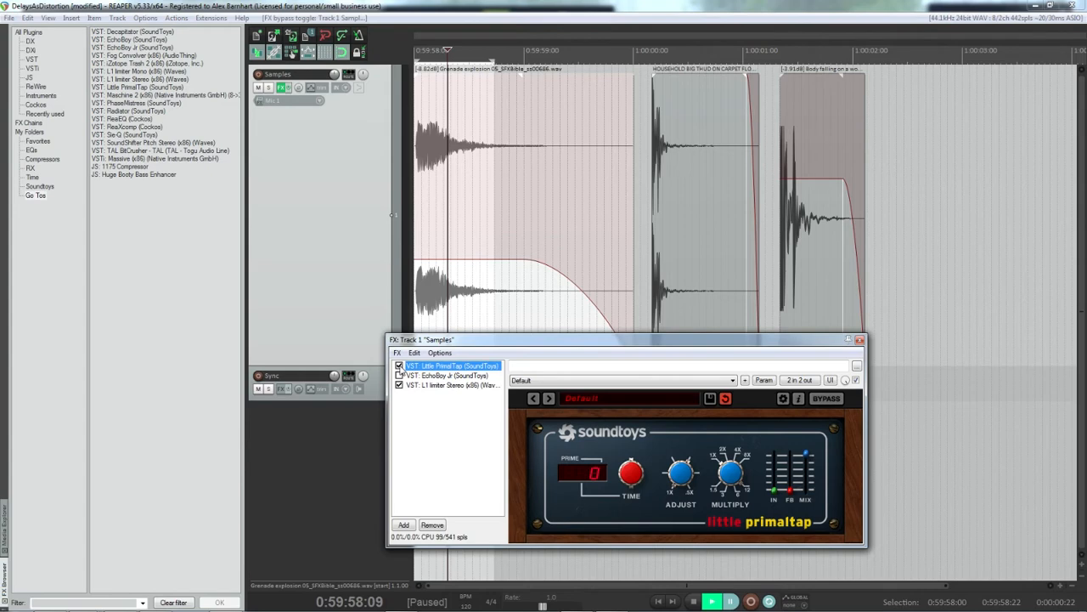
pyautogui.hotkey('ctrl', 'space')
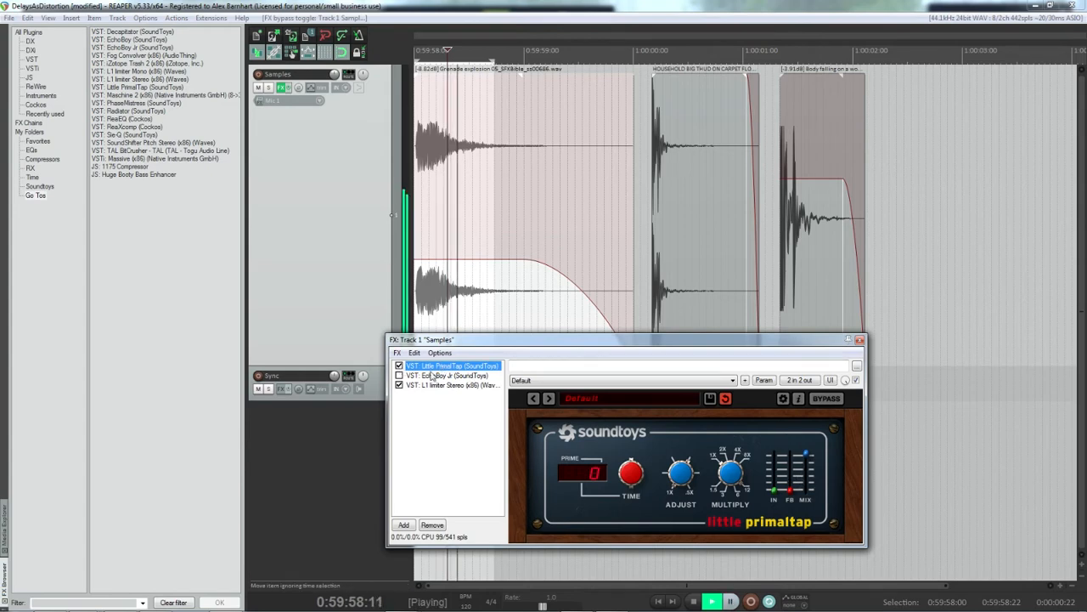
pyautogui.click(399, 366)
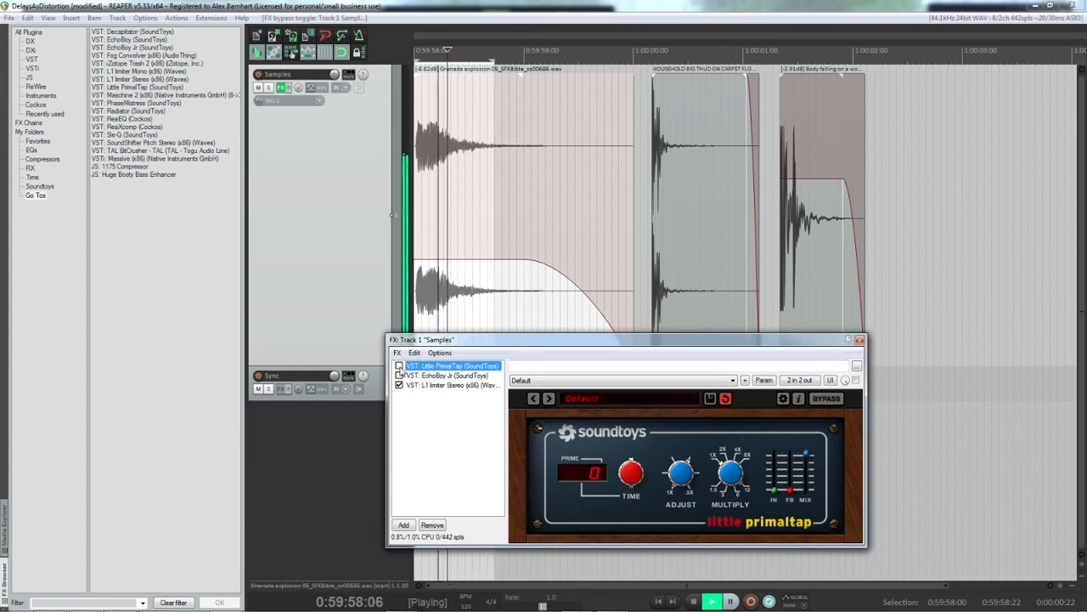
pyautogui.click(399, 366)
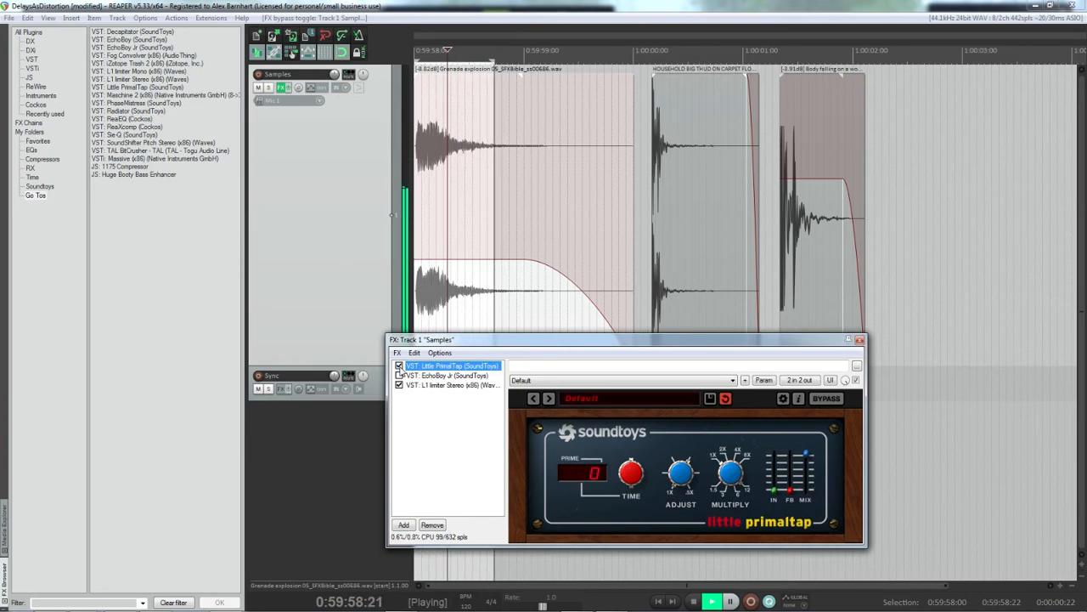
pyautogui.hotkey('ctrl', 'space')
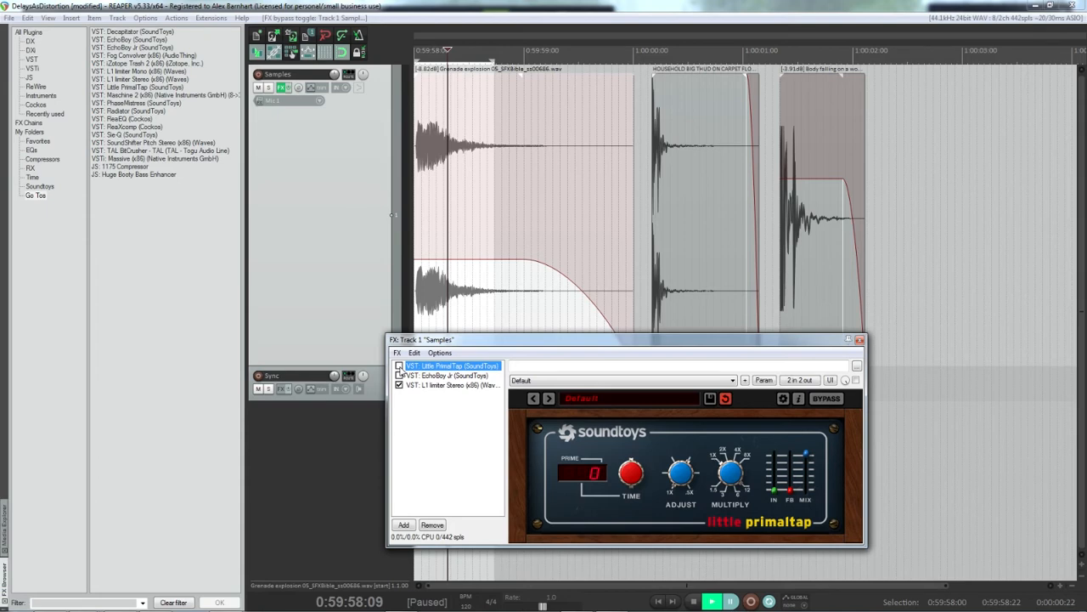
# Step: Enable Little PrimalTap, extend the explosion loop to one second ending at 0:59:59:00, and start playback
pyautogui.click(399, 374)
pyautogui.moveTo(492, 62); pyautogui.dragTo(525, 63)
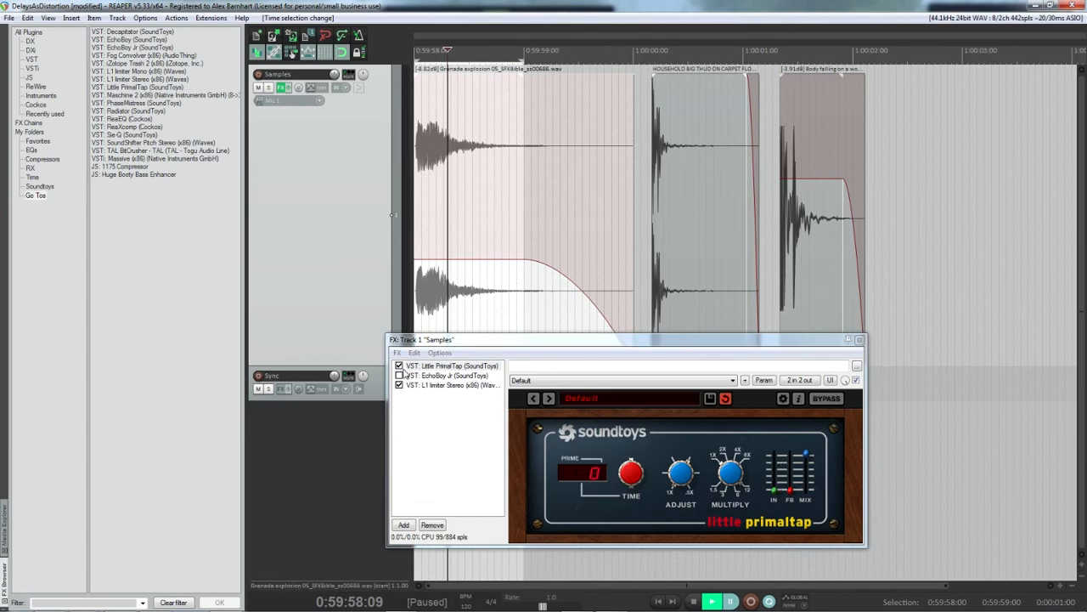
pyautogui.press('space')
# Step: Raise Little PrimalTap's input fader to maximum while the loop plays, and bring it back to a middle level
pyautogui.click(776, 488)
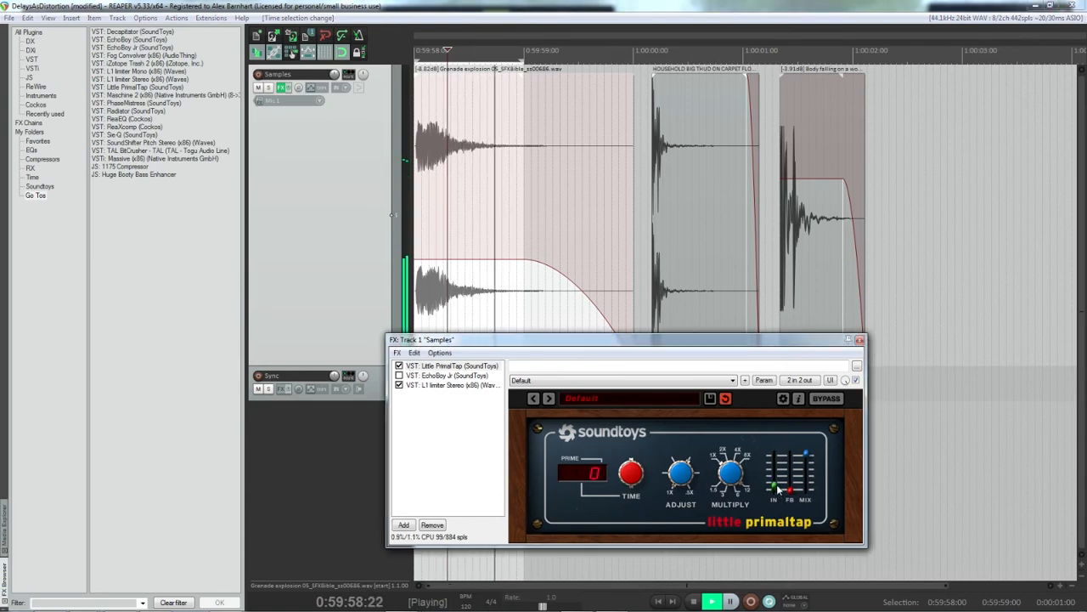
pyautogui.moveTo(778, 489); pyautogui.dragTo(789, 416)
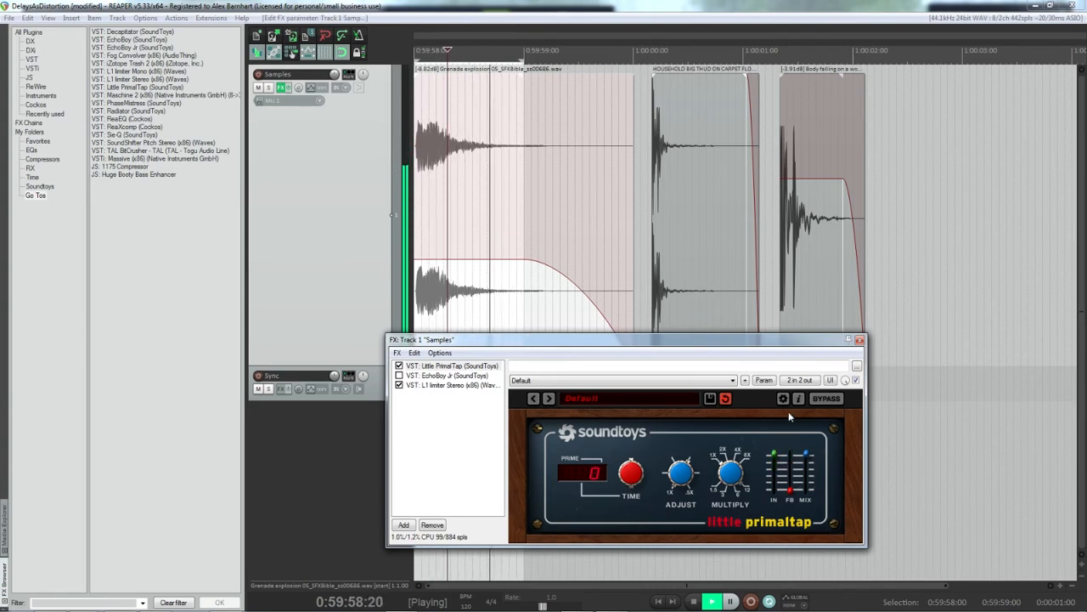
pyautogui.moveTo(775, 454); pyautogui.dragTo(774, 478)
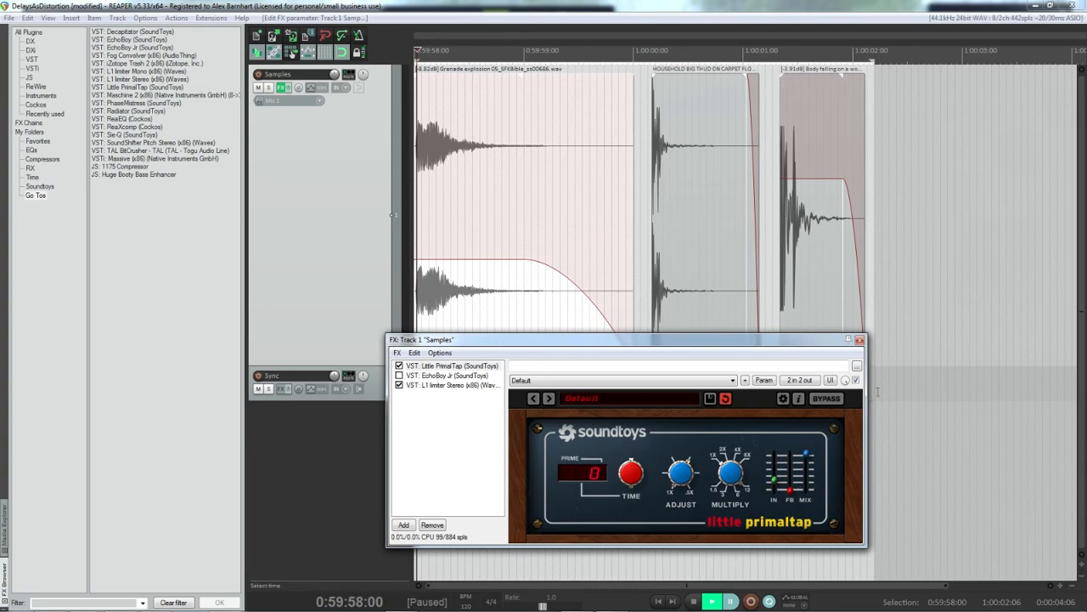
# Step: Play all three samples through Little PrimalTap at the adjusted input level
pyautogui.press('space')
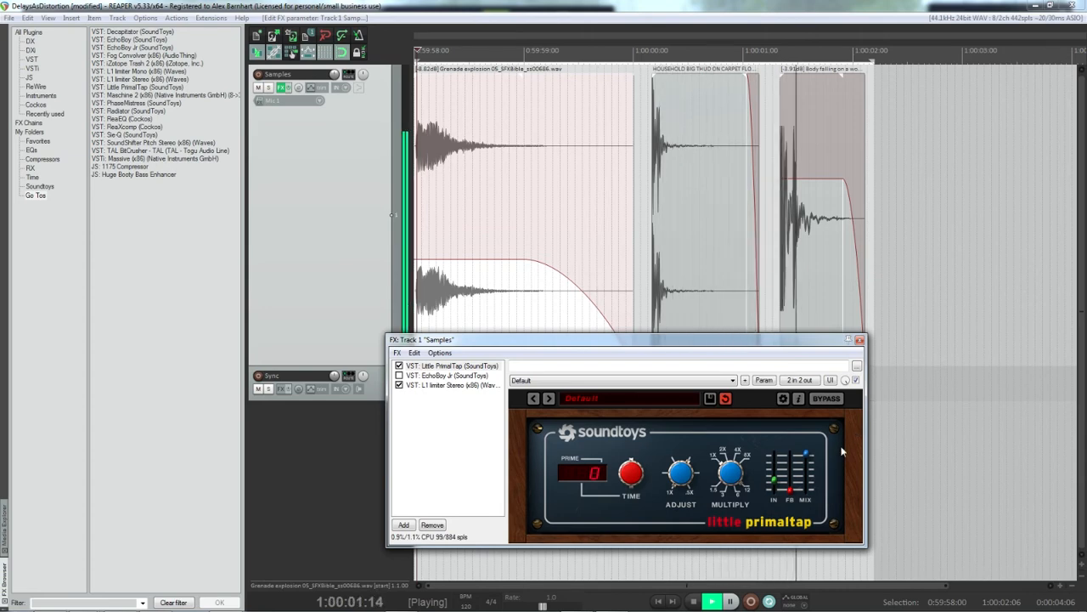
pyautogui.press('space')
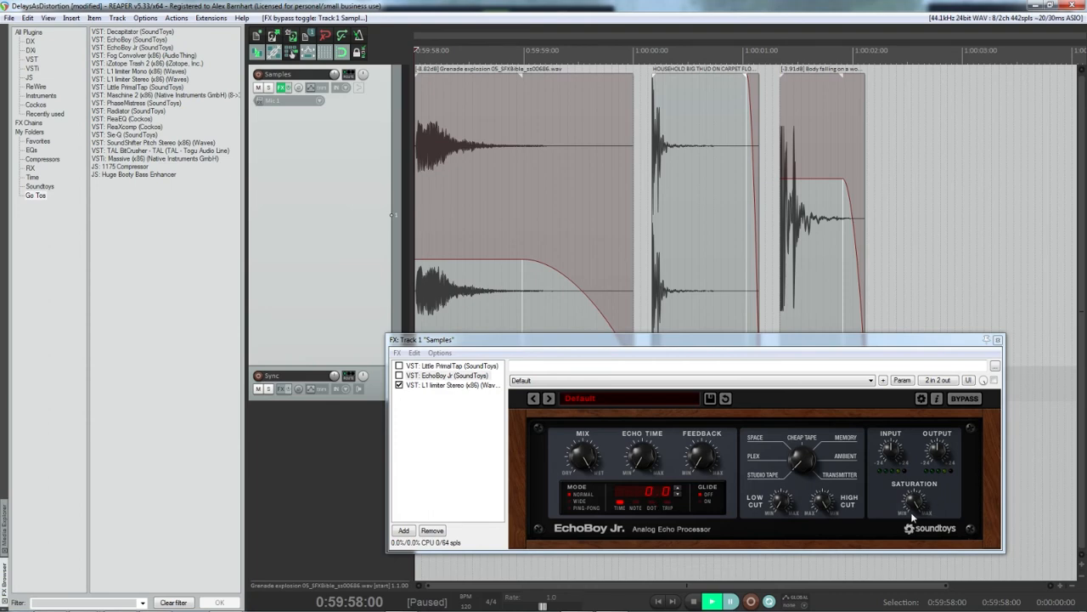
# Step: Play the samples from 0:59:58:00 with both delay plug-ins bypassed as a reference for EchoBoy Jr
pyautogui.click(540, 264)
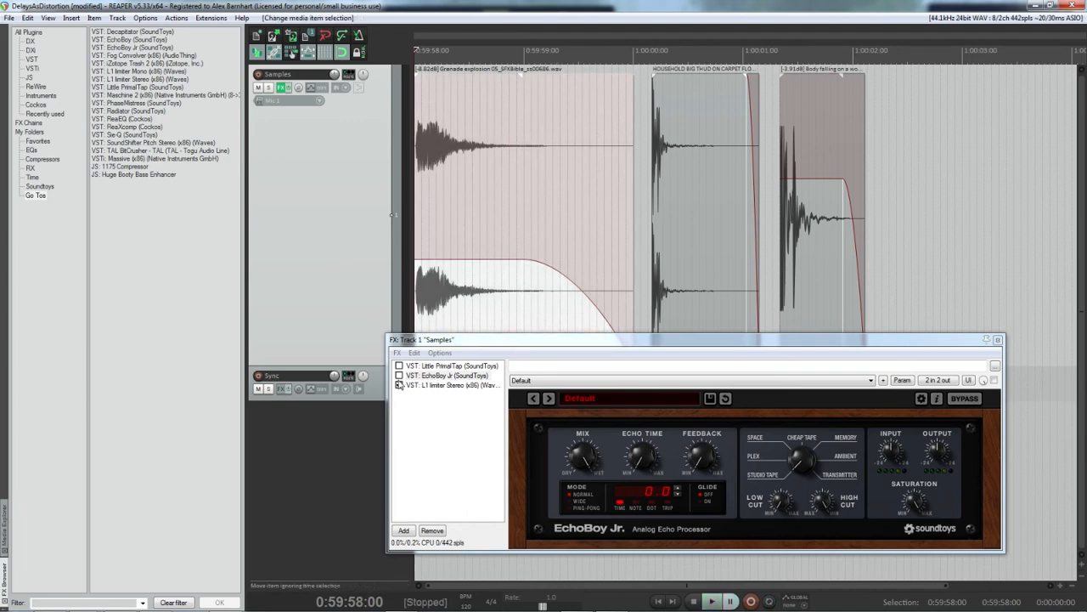
pyautogui.press('space')
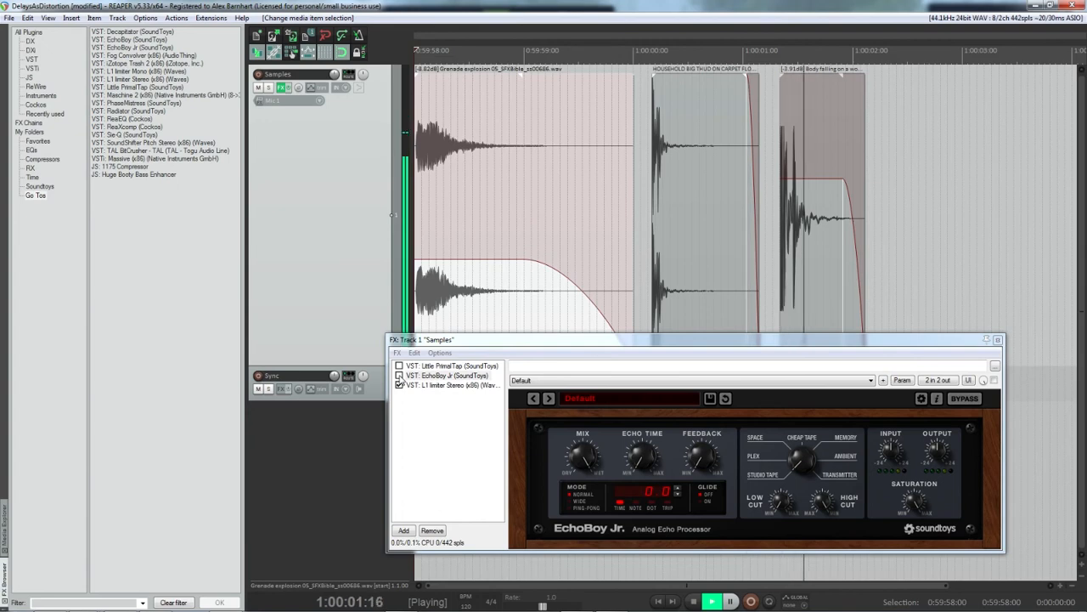
pyautogui.press('space')
# Step: Enable EchoBoy Jr with its default settings and play the three samples through it
pyautogui.click(400, 376)
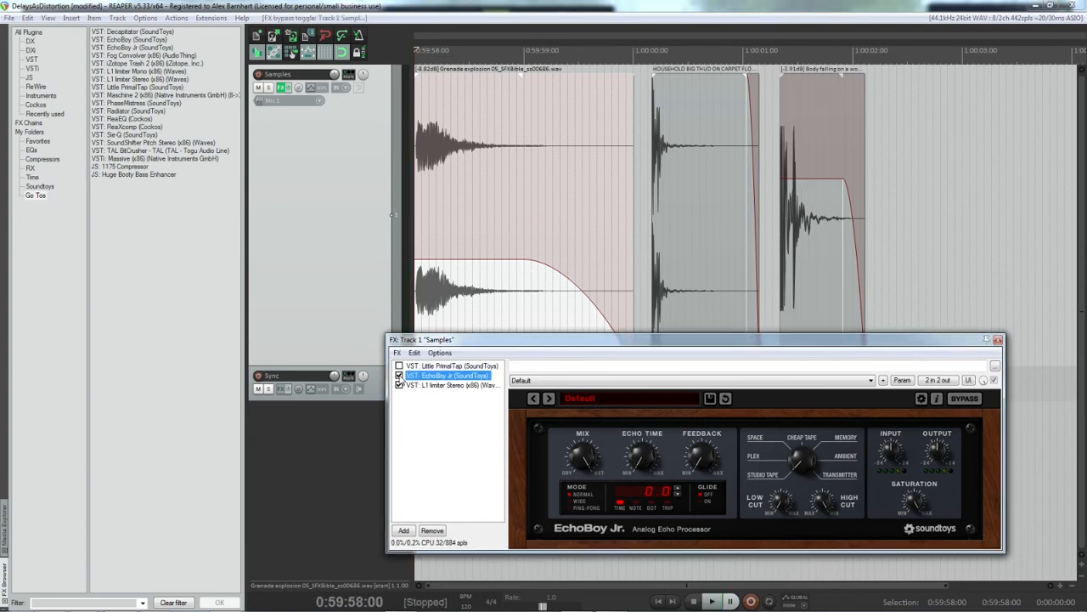
pyautogui.press('space')
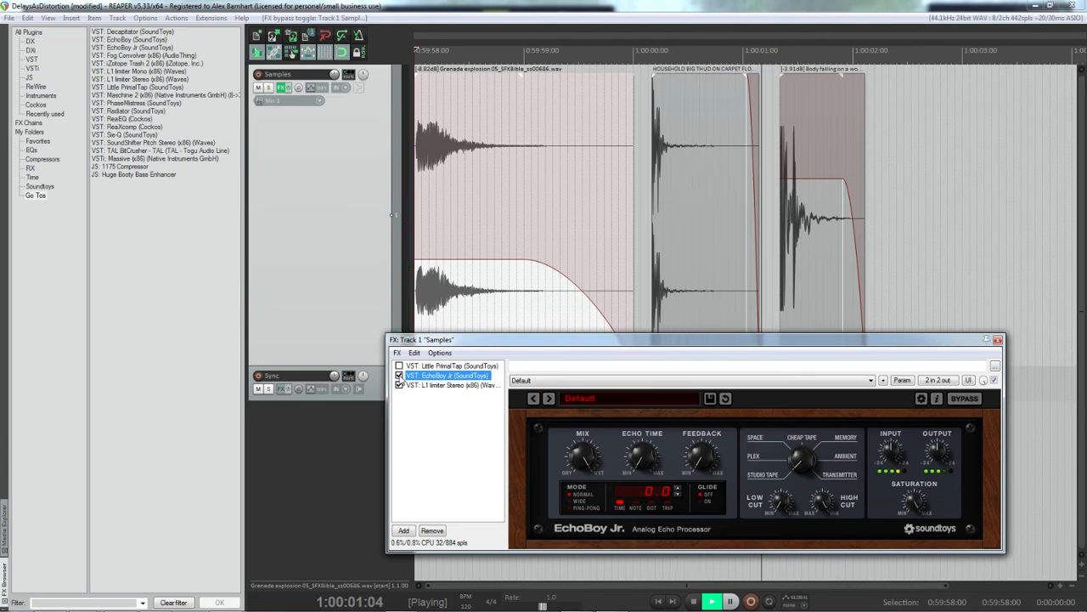
pyautogui.hotkey('ctrl', 'space')
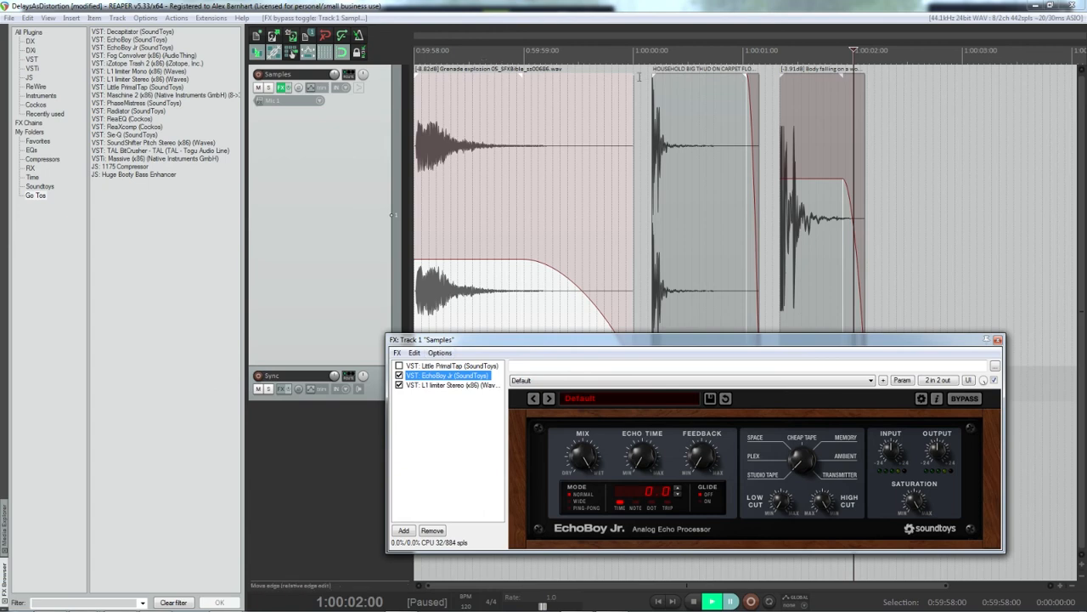
# Step: Set a 24-frame loop over the start of the grenade explosion, turn on repeat, and start playback
pyautogui.moveTo(501, 57); pyautogui.dragTo(321, 58)
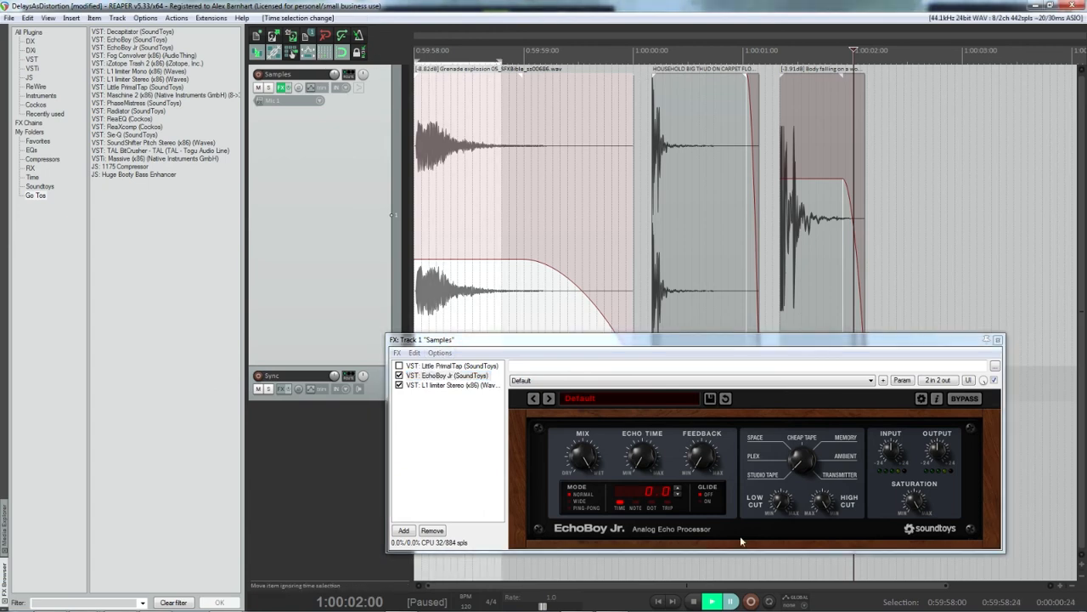
pyautogui.click(769, 601)
pyautogui.press('space')
# Step: Switch EchoBoy Jr off and on during looped playback to compare the processed and dry explosion
pyautogui.click(399, 375)
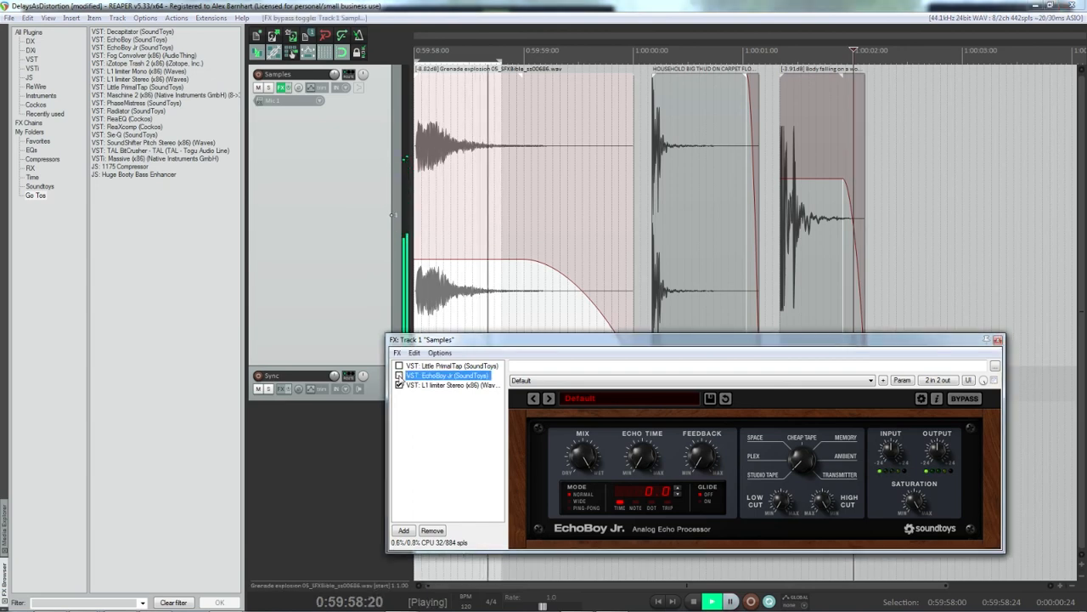
pyautogui.click(400, 376)
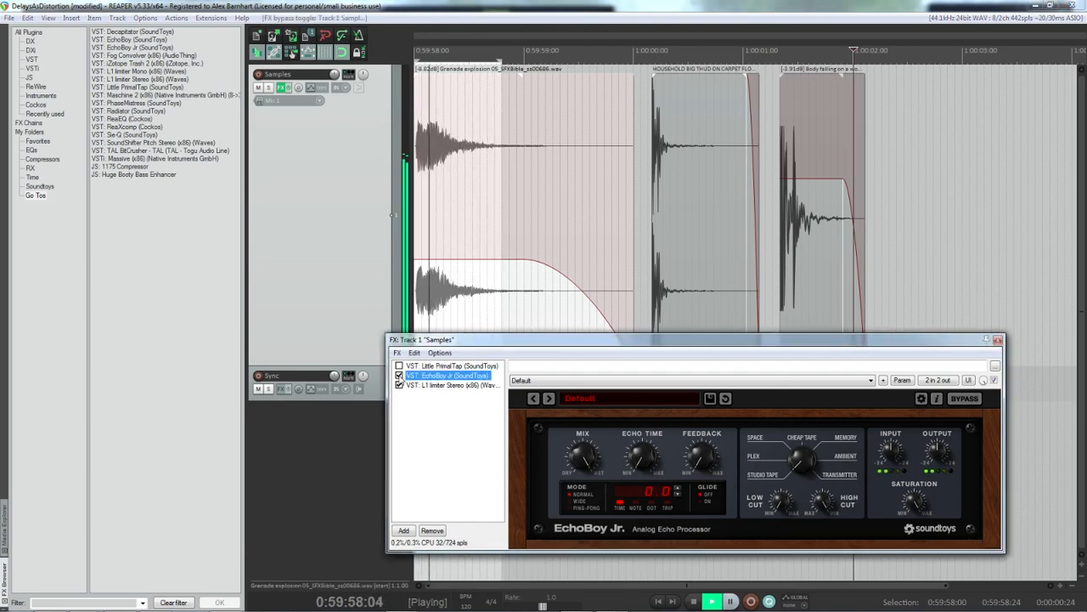
pyautogui.click(399, 376)
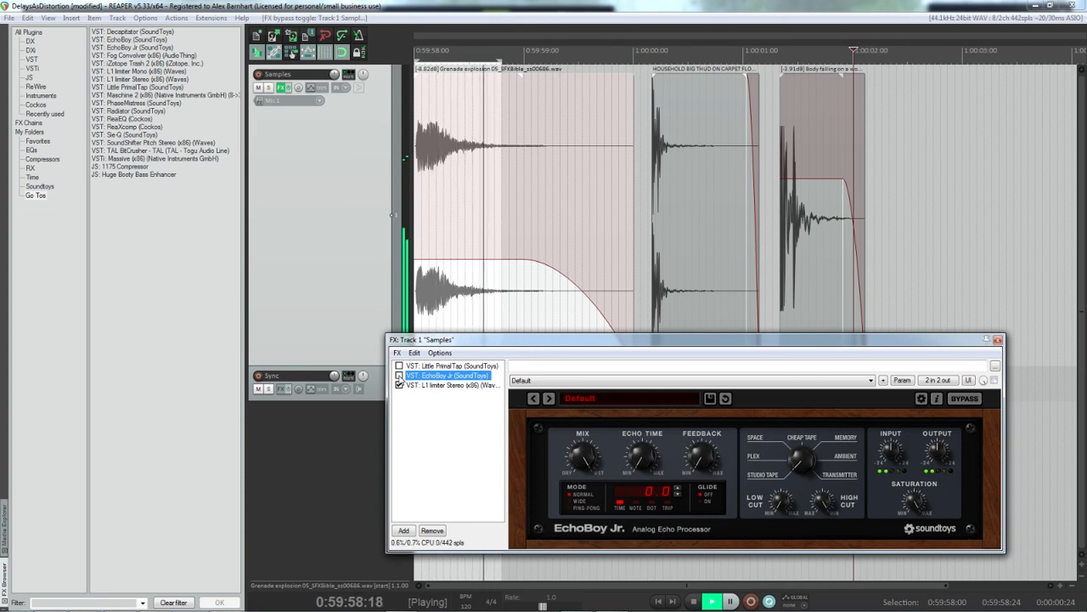
pyautogui.hotkey('ctrl', 'space')
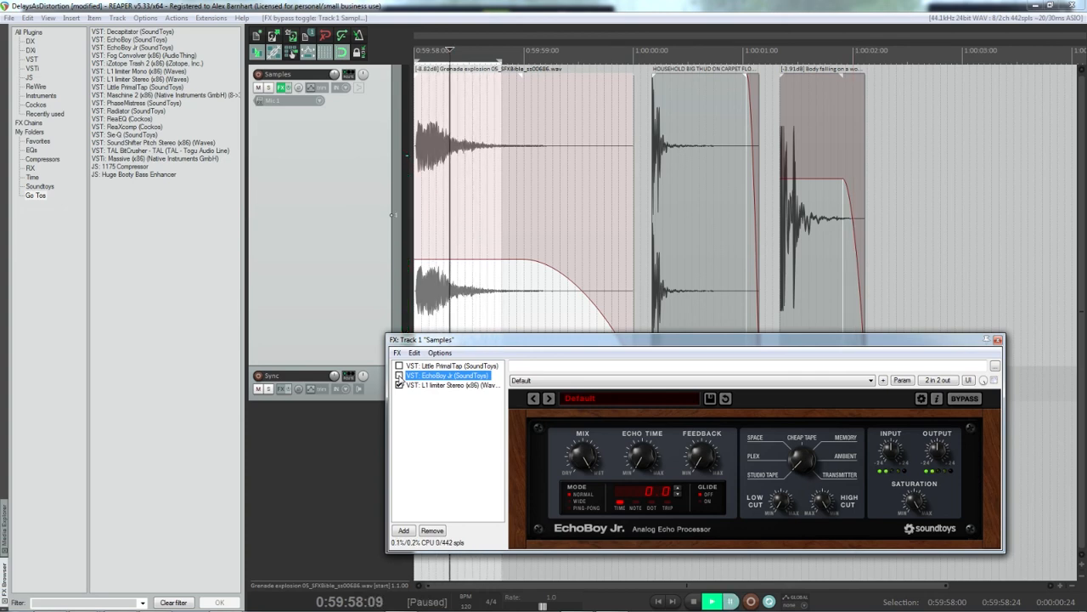
# Step: Enable EchoBoy Jr and audition different echo styles with its style selector while the explosion loops
pyautogui.click(400, 376)
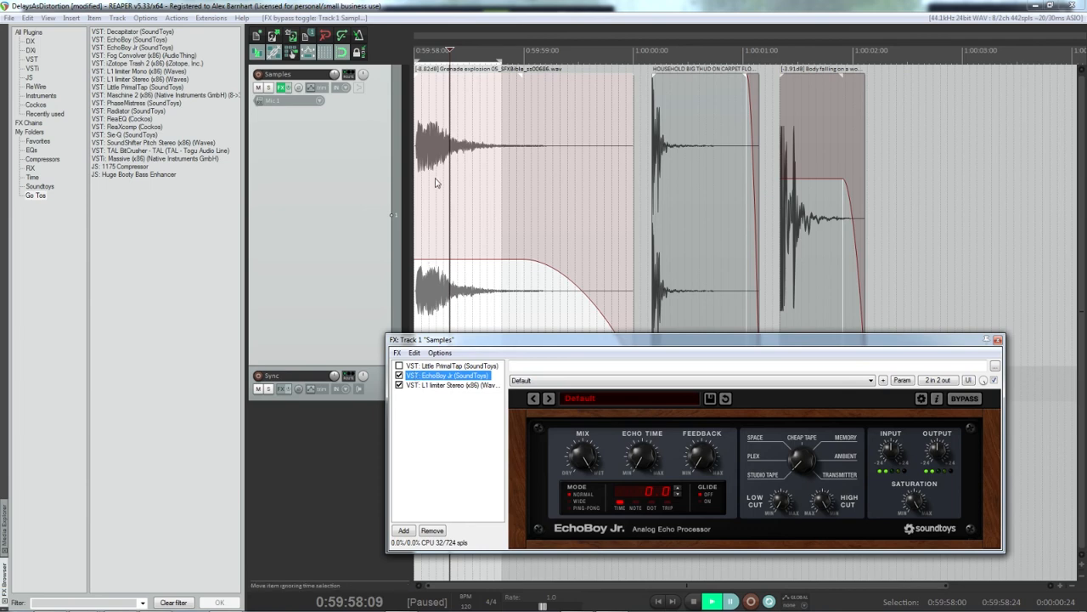
pyautogui.press('space')
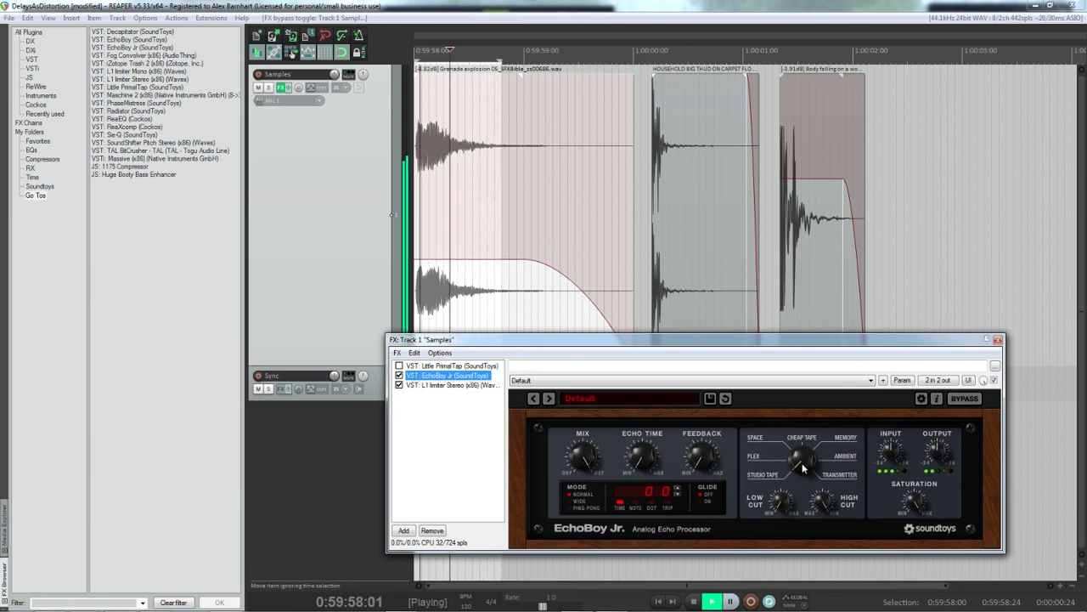
pyautogui.moveTo(803, 466); pyautogui.dragTo(802, 456)
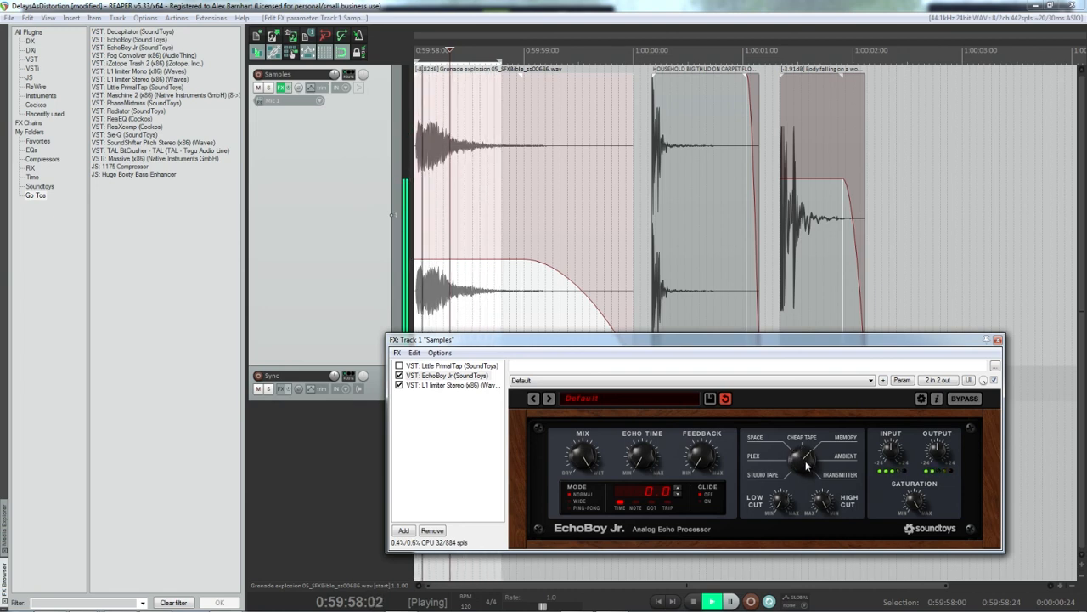
pyautogui.moveTo(805, 462); pyautogui.dragTo(804, 450)
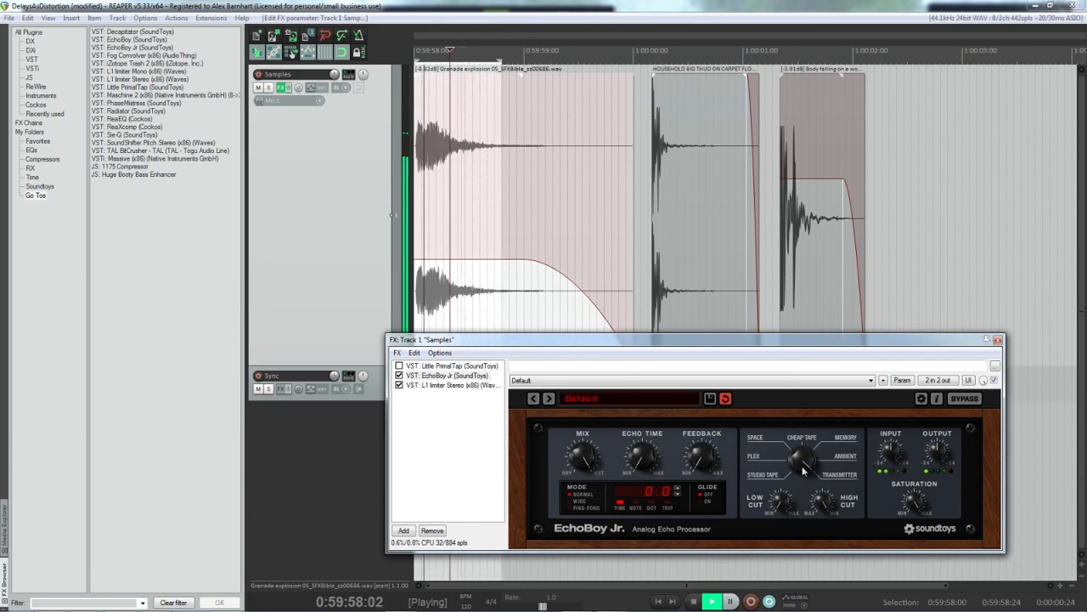
pyautogui.click(347, 5)
pyautogui.press('space')
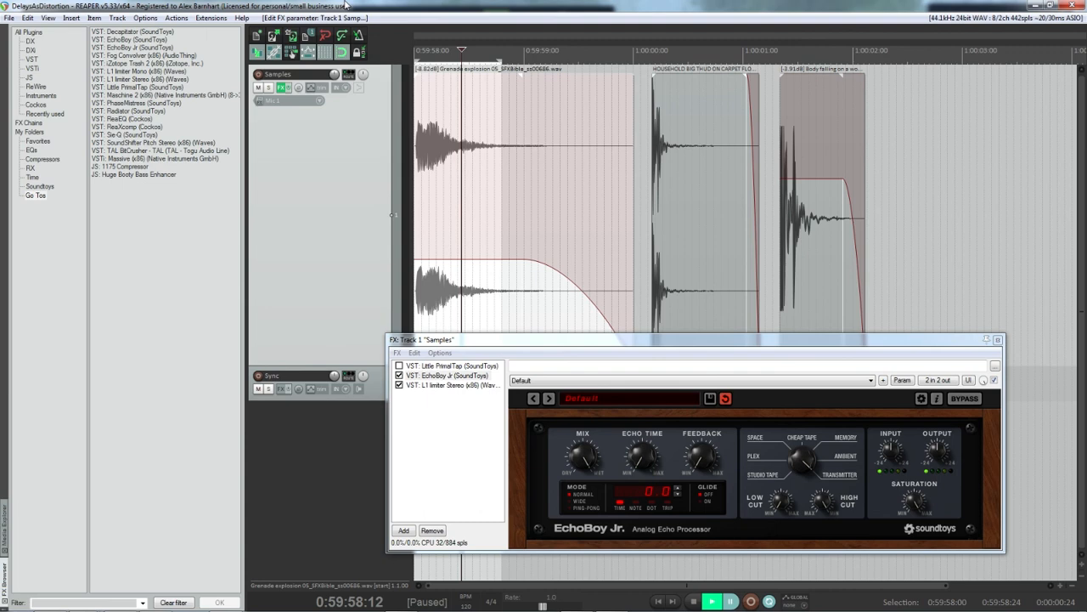